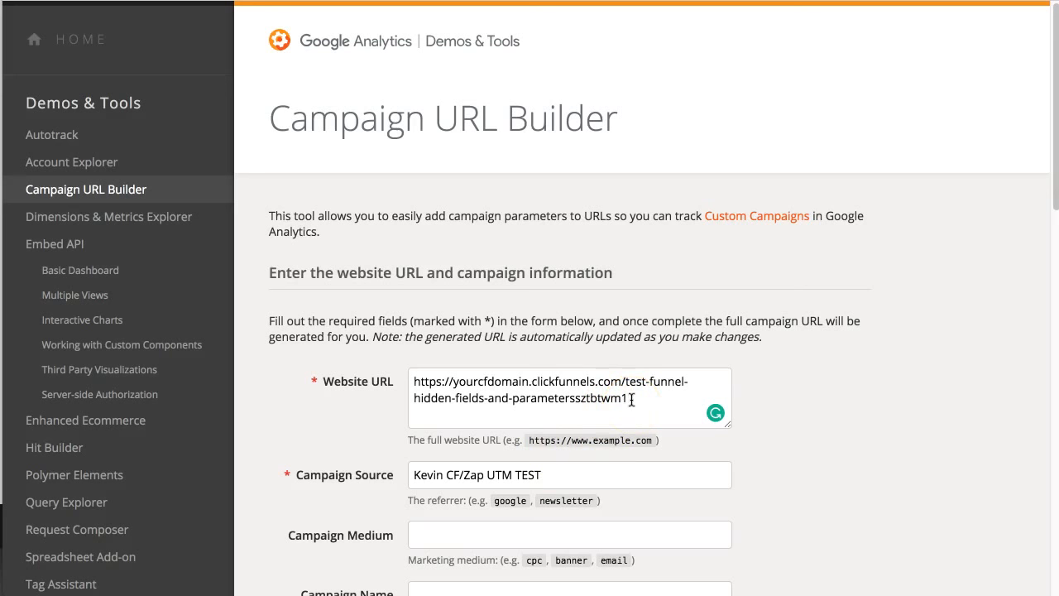
Step: Examine the Website URL, Campaign Source and Campaign Term entries in the Campaign URL Builder form and the generated campaign URL
left_click_drag(631, 400, 417, 383)
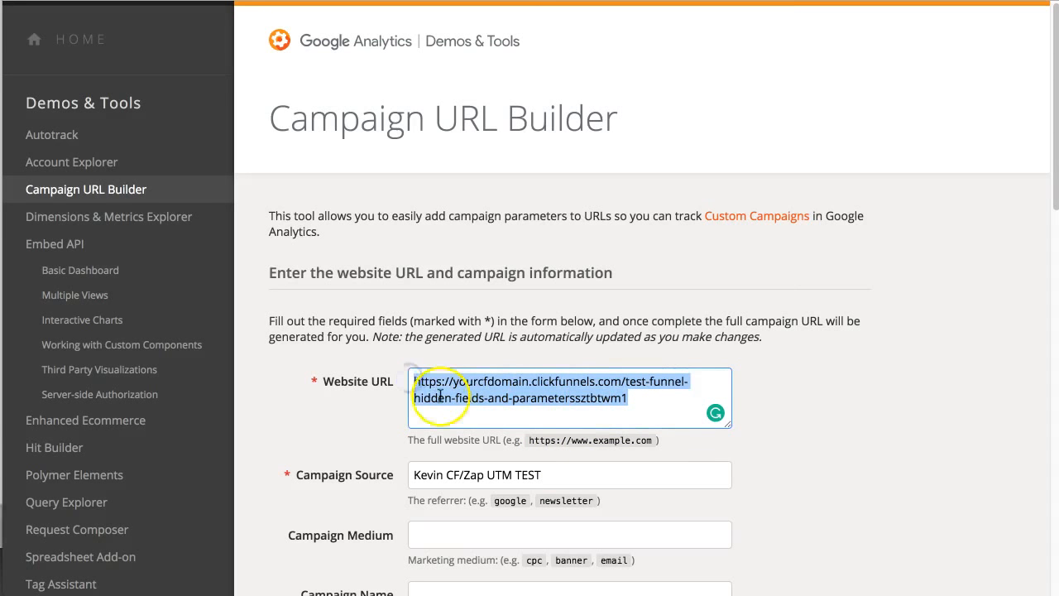
scroll(398, 461, "down", 2)
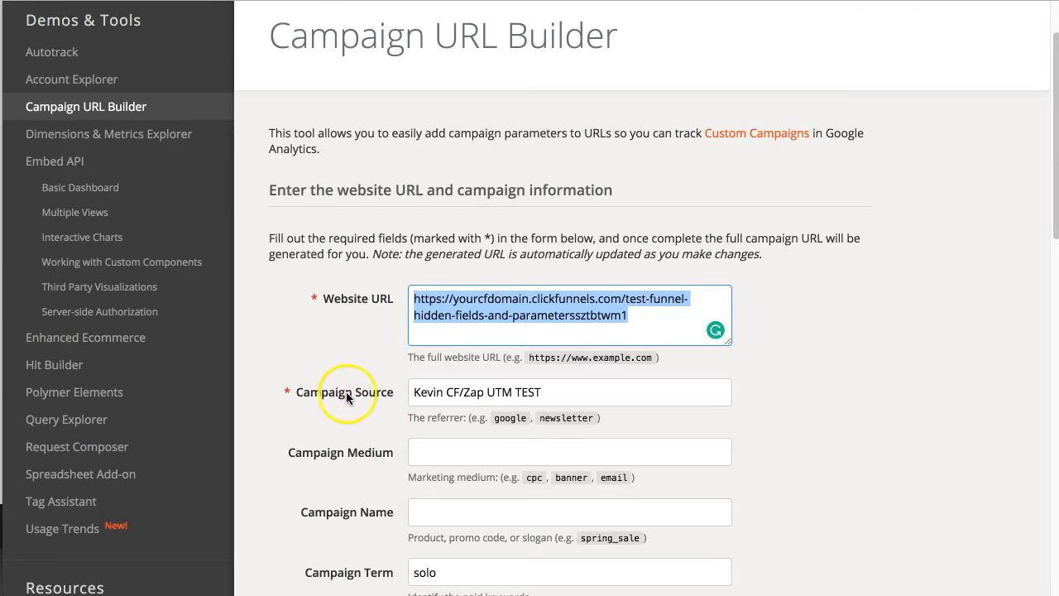
left_click_drag(546, 392, 408, 390)
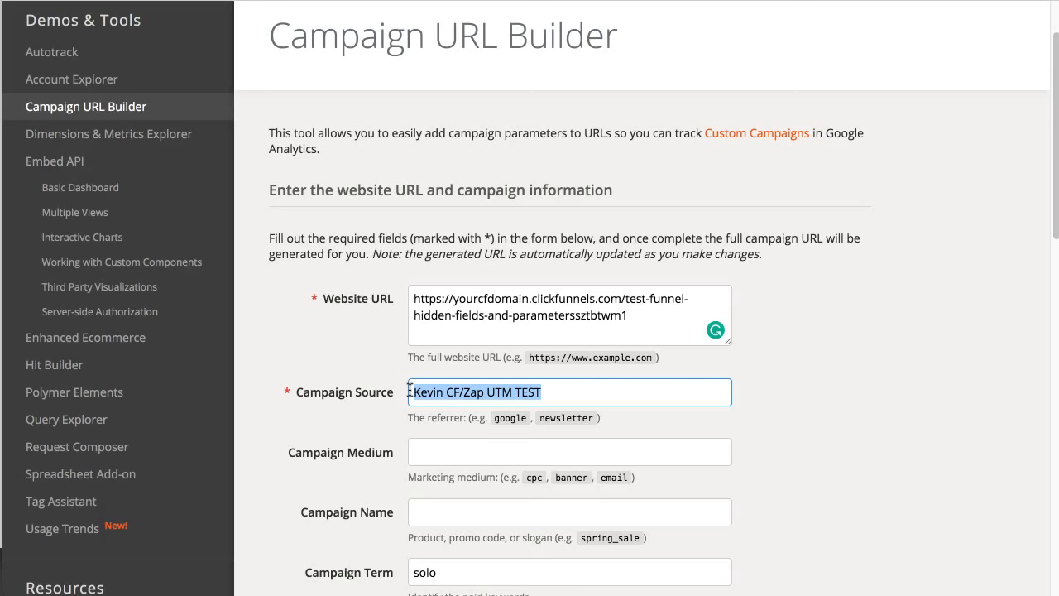
left_click(558, 392)
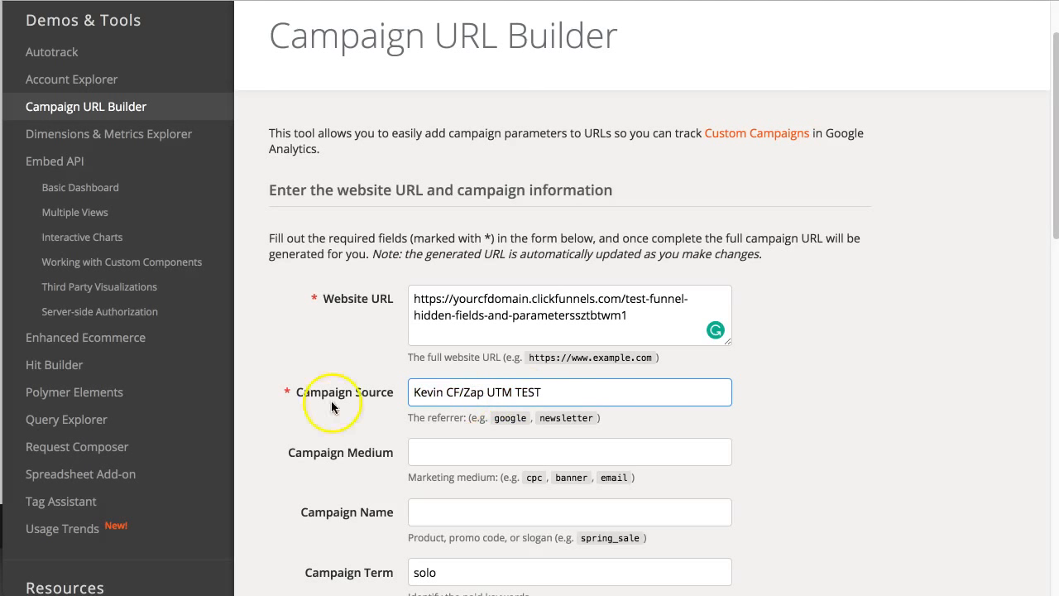
left_click(577, 388)
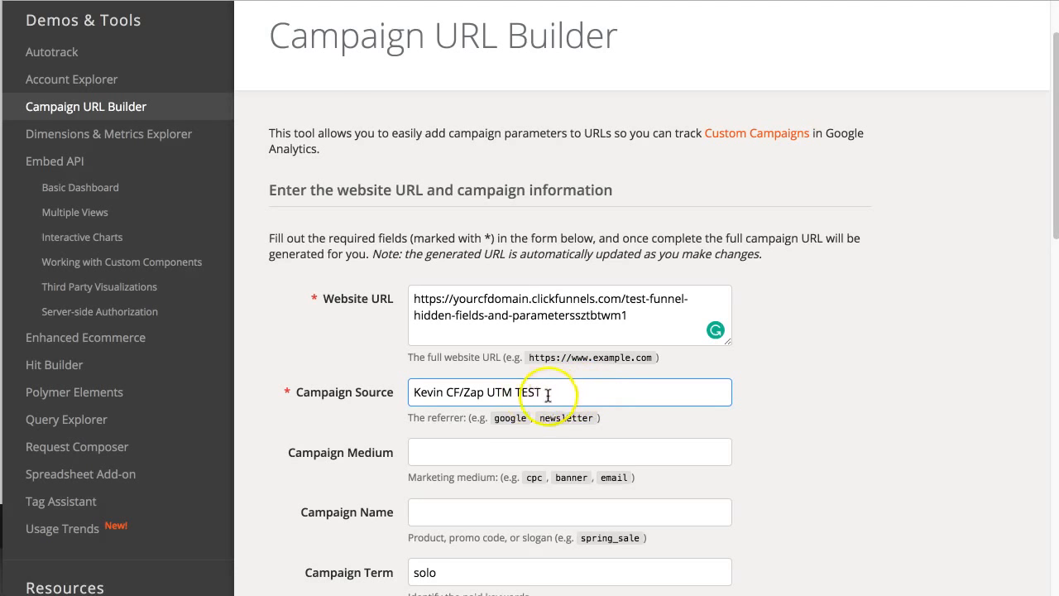
scroll(662, 422, "down", 3)
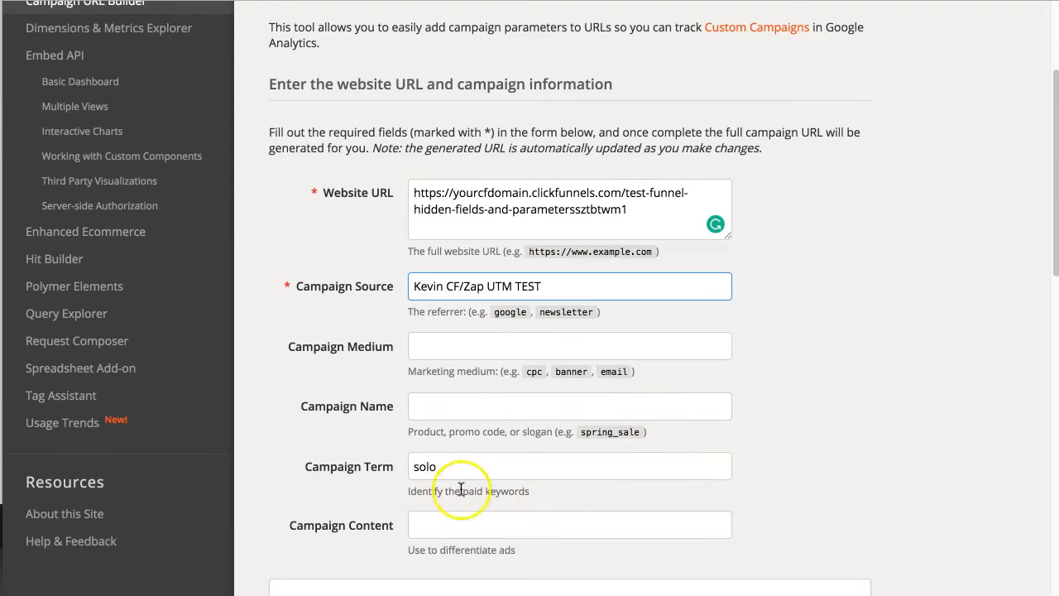
double_click(426, 467)
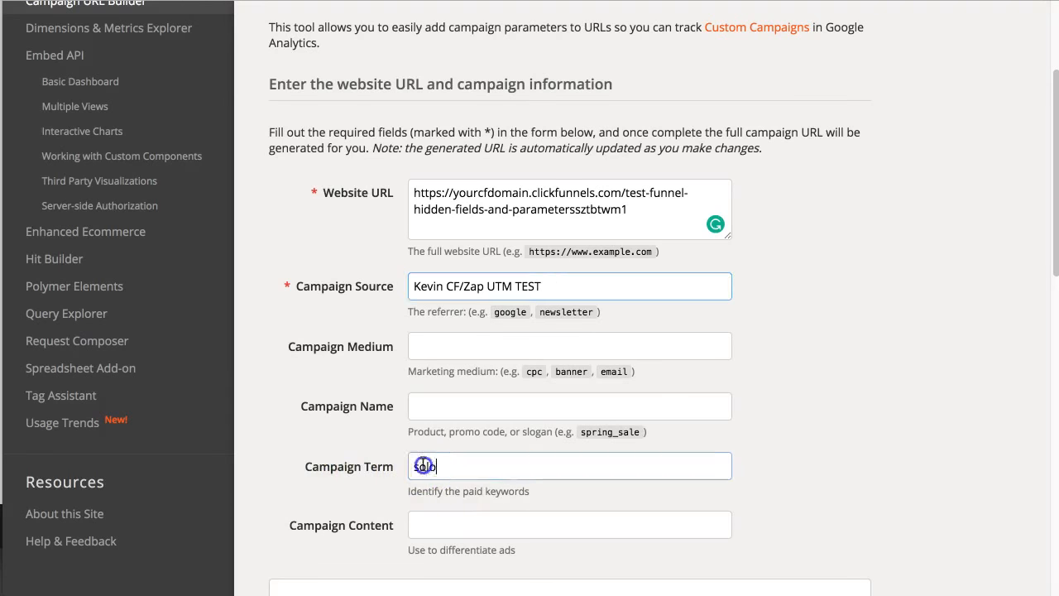
left_click(745, 462)
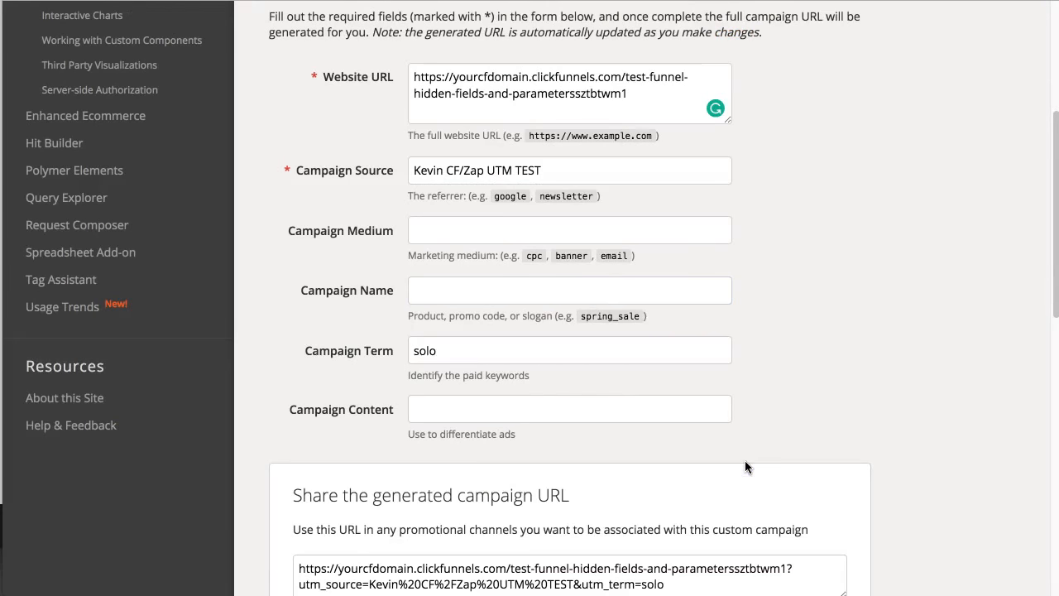
scroll(744, 461, "down", 5)
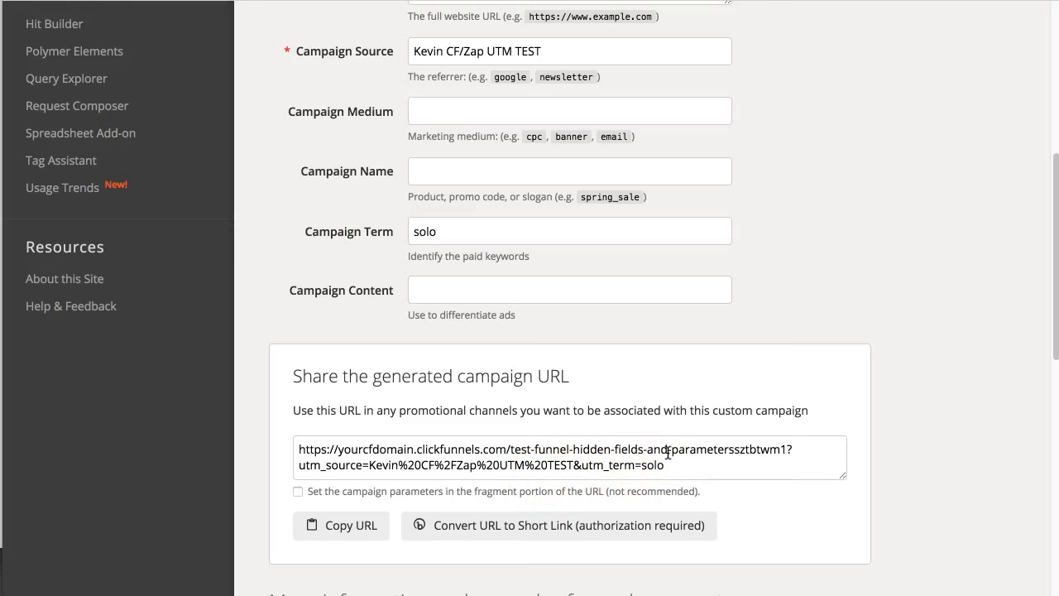
scroll(610, 437, "up", 5)
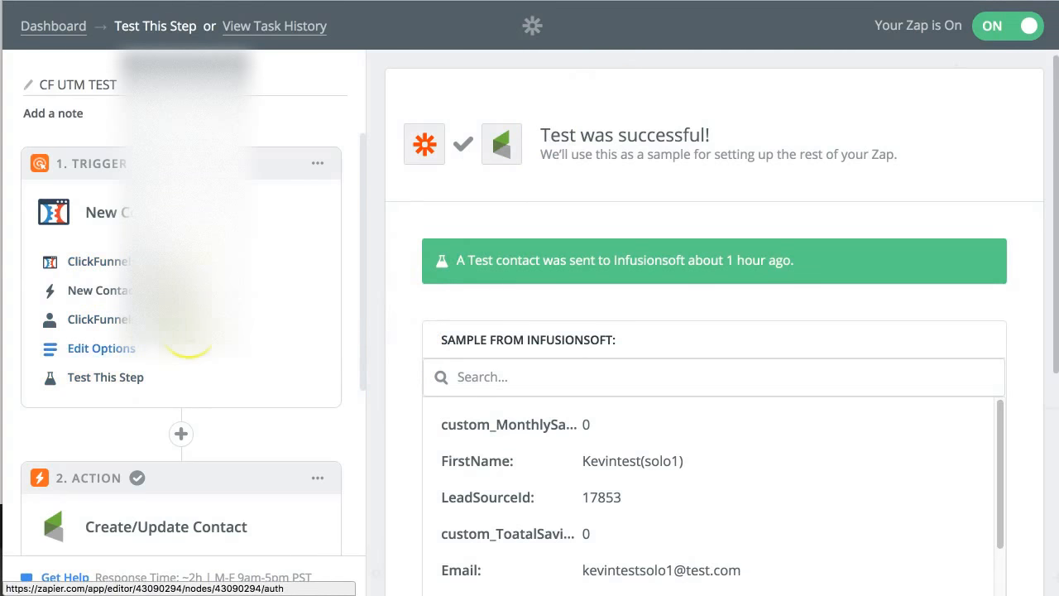
Step: Open the template of the Infusionsoft Create/Update Contact action in Zapier's CF UTM TEST zap and examine its Lead Source mapping
scroll(151, 262, "down", 5)
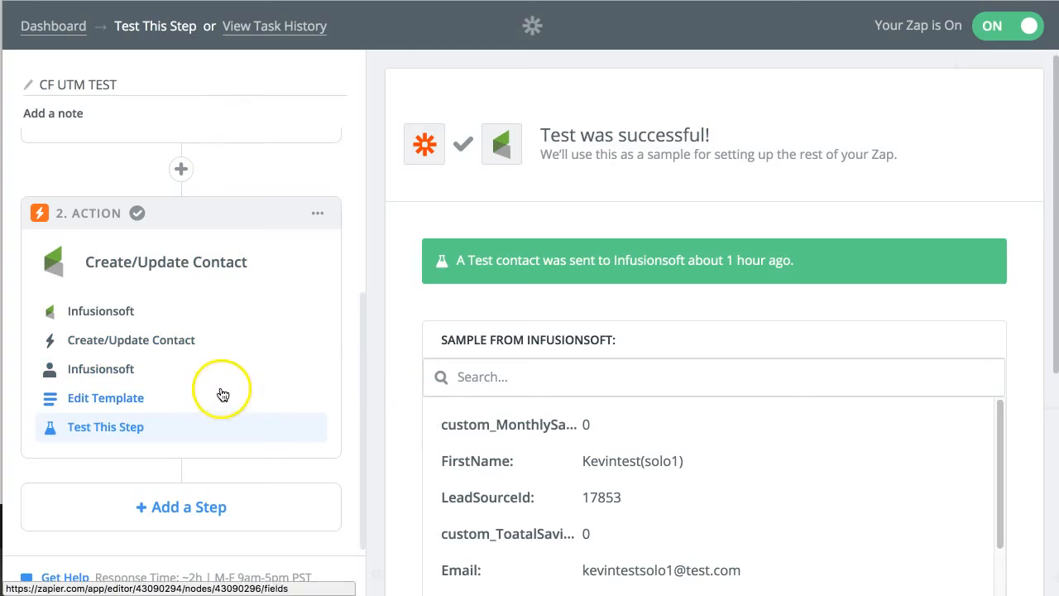
left_click(120, 401)
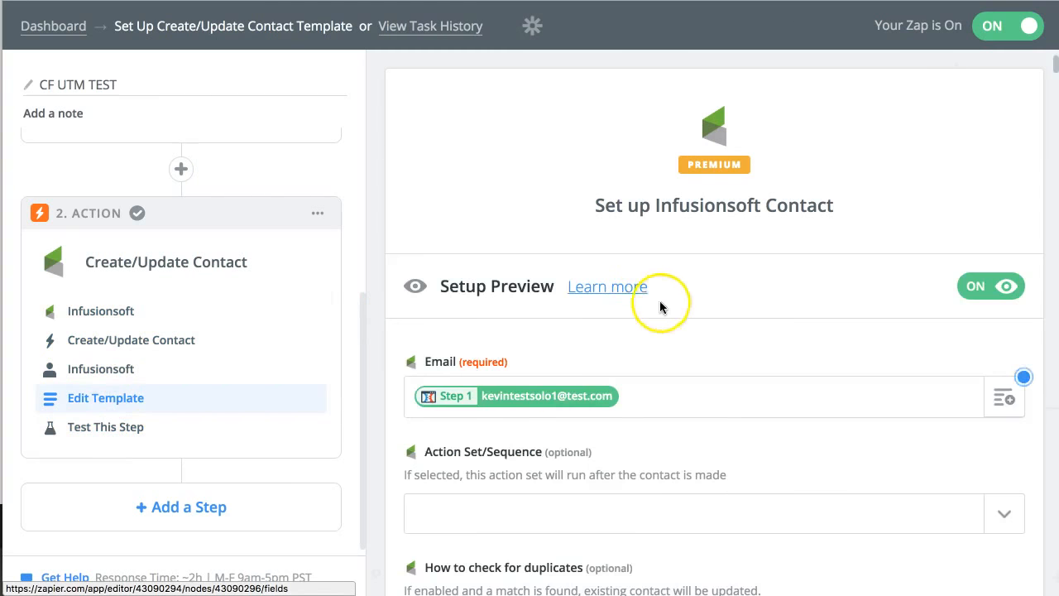
scroll(698, 358, "down", 3)
scroll(699, 359, "down", 5)
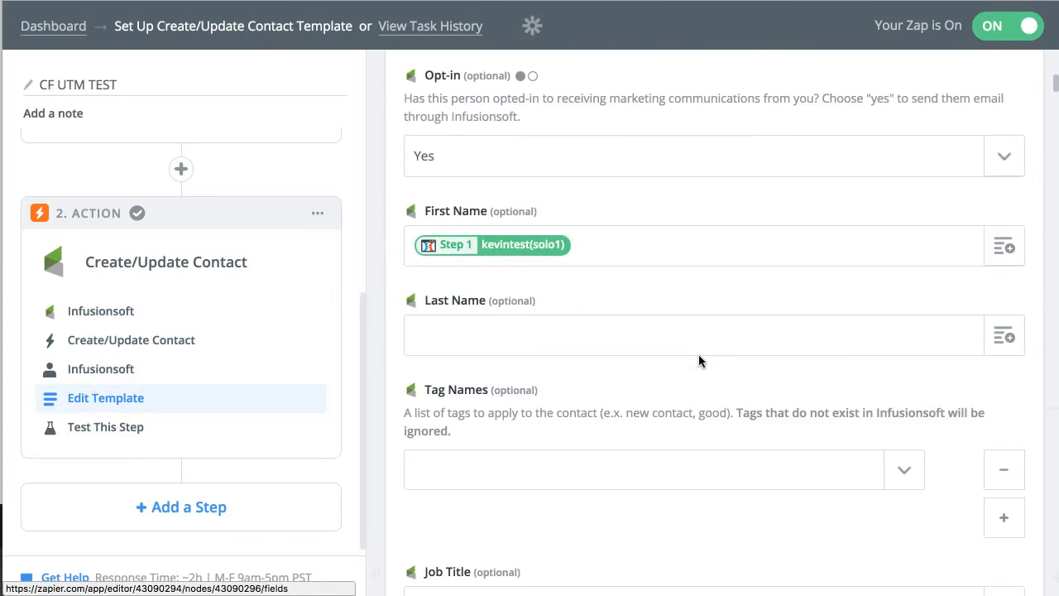
scroll(503, 269, "down", 4)
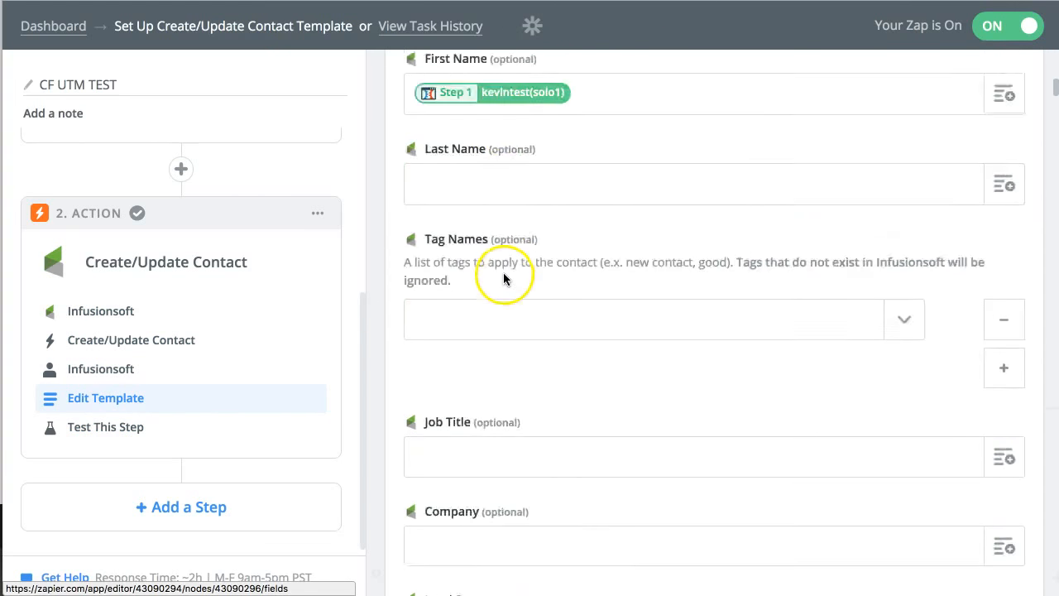
left_click(592, 459)
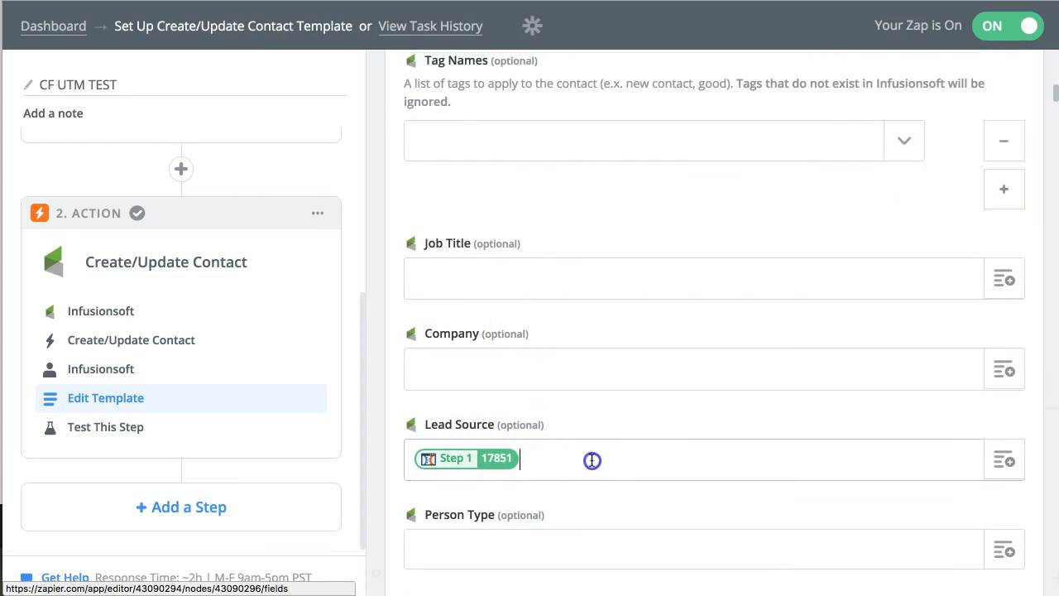
scroll(592, 458, "down", 2)
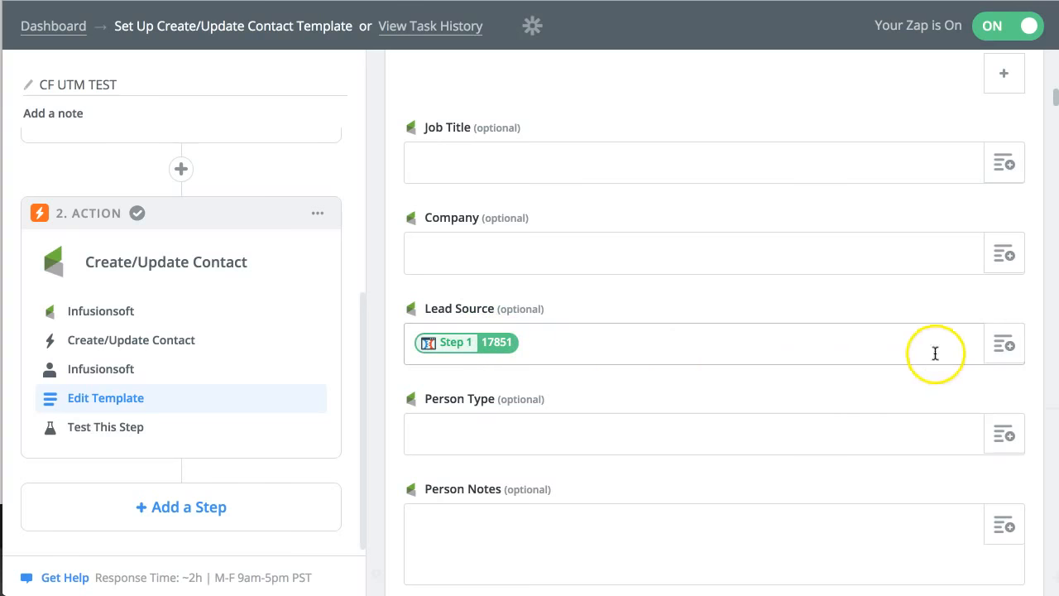
Step: Search the ClickFunnels trigger fields available for Lead Source for "utm" and examine the Utm Source and Utm Term entries
left_click(1003, 344)
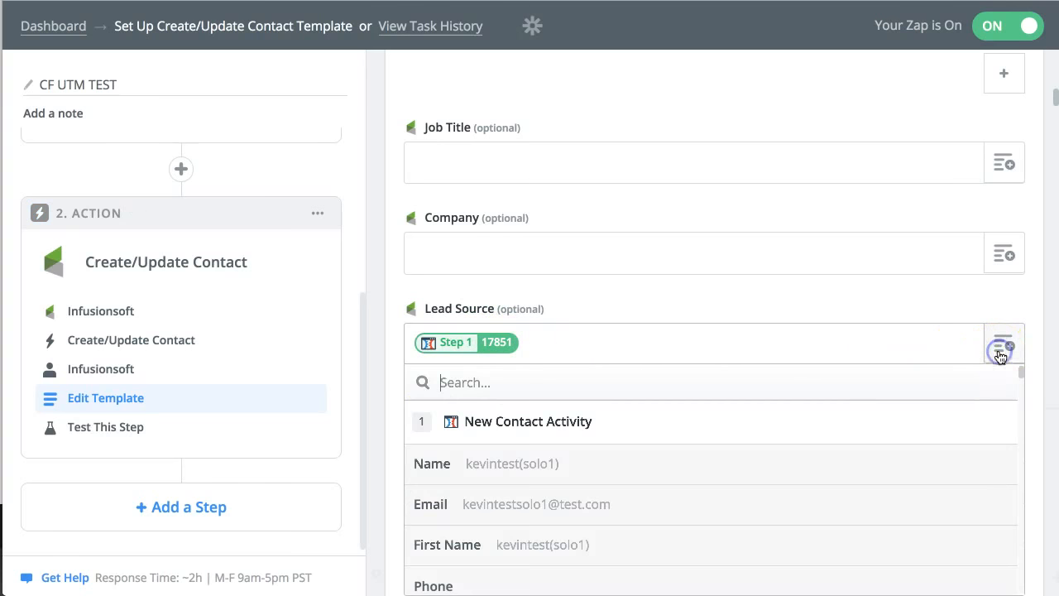
left_click(455, 383)
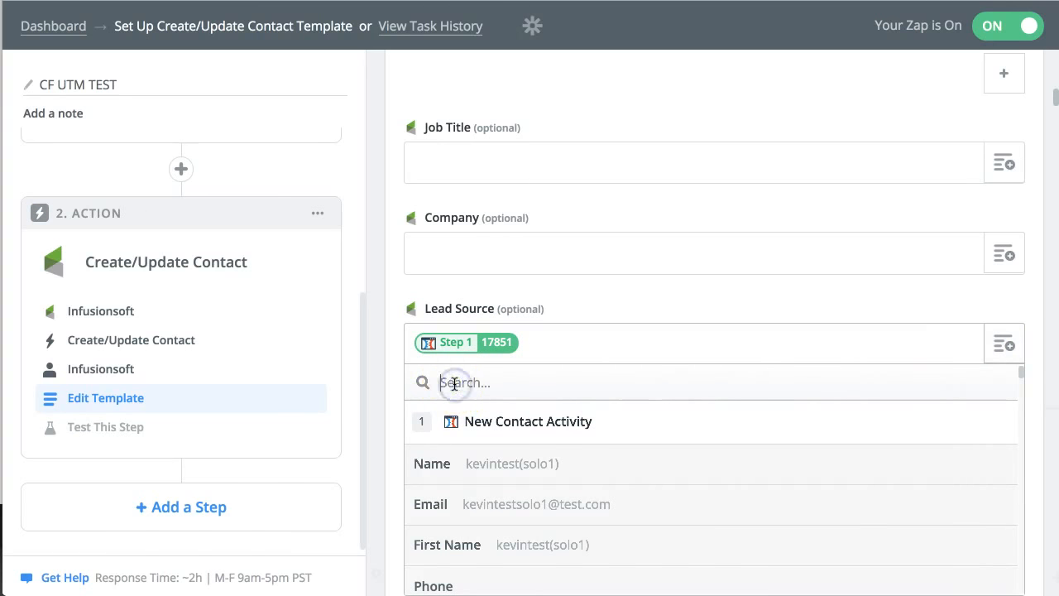
type("utm")
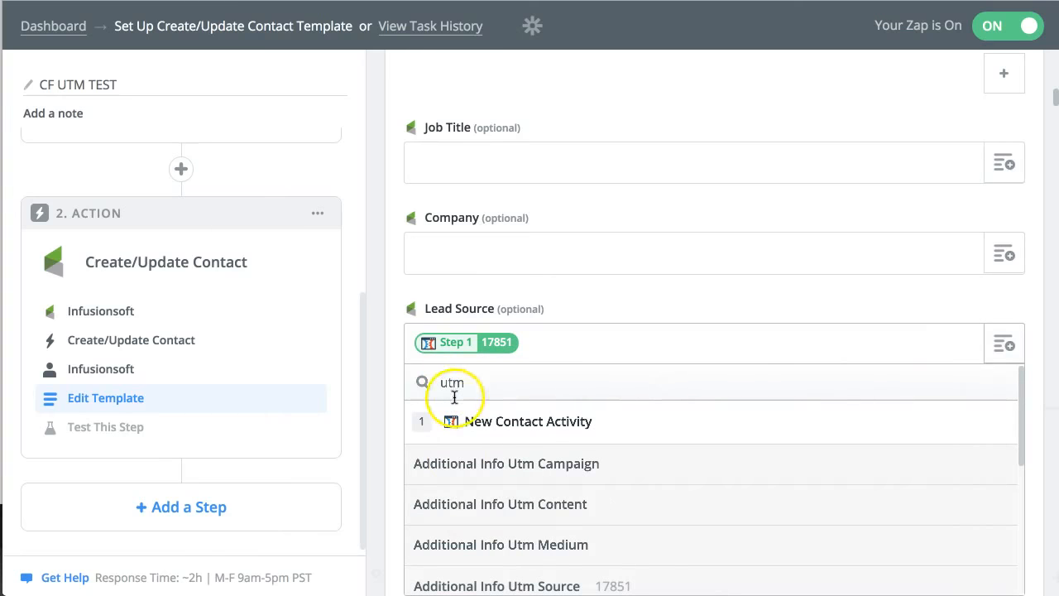
scroll(563, 462, "down", 1)
scroll(563, 463, "down", 1)
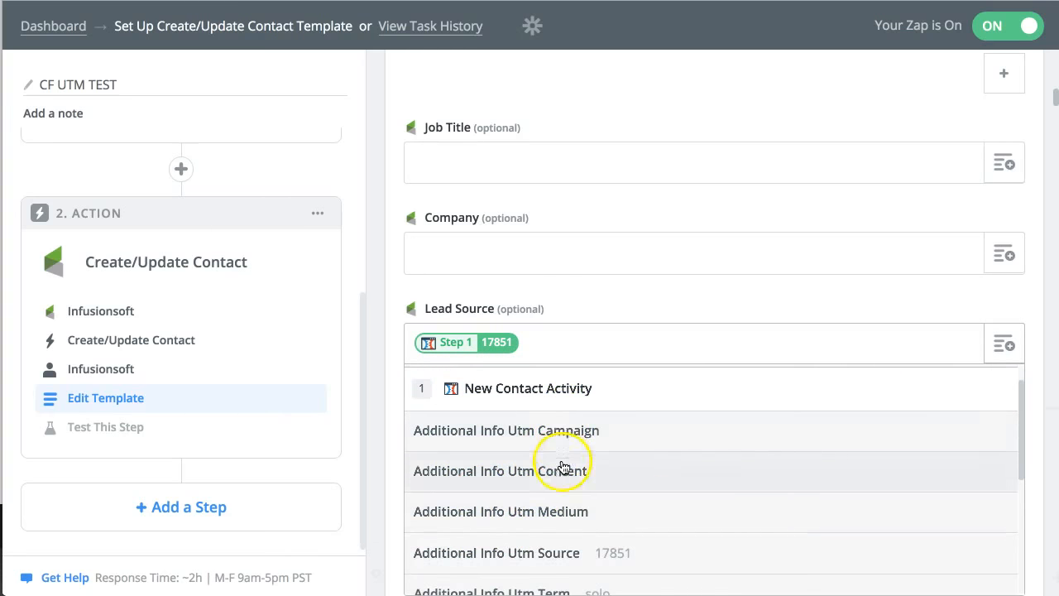
scroll(549, 552, "down", 1)
scroll(550, 552, "down", 1)
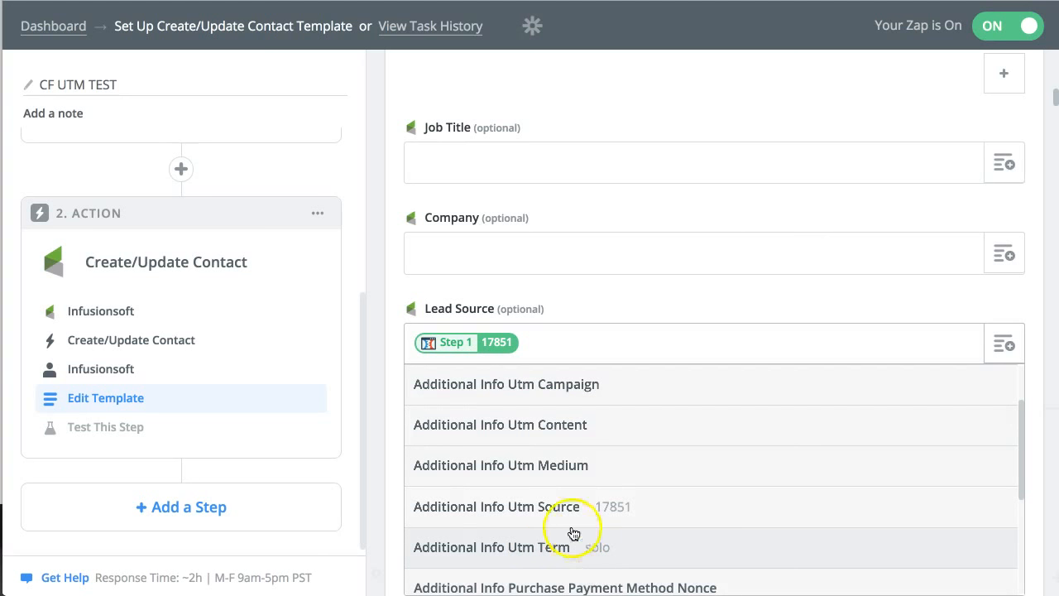
scroll(580, 422, "up", 1)
scroll(582, 455, "down", 1)
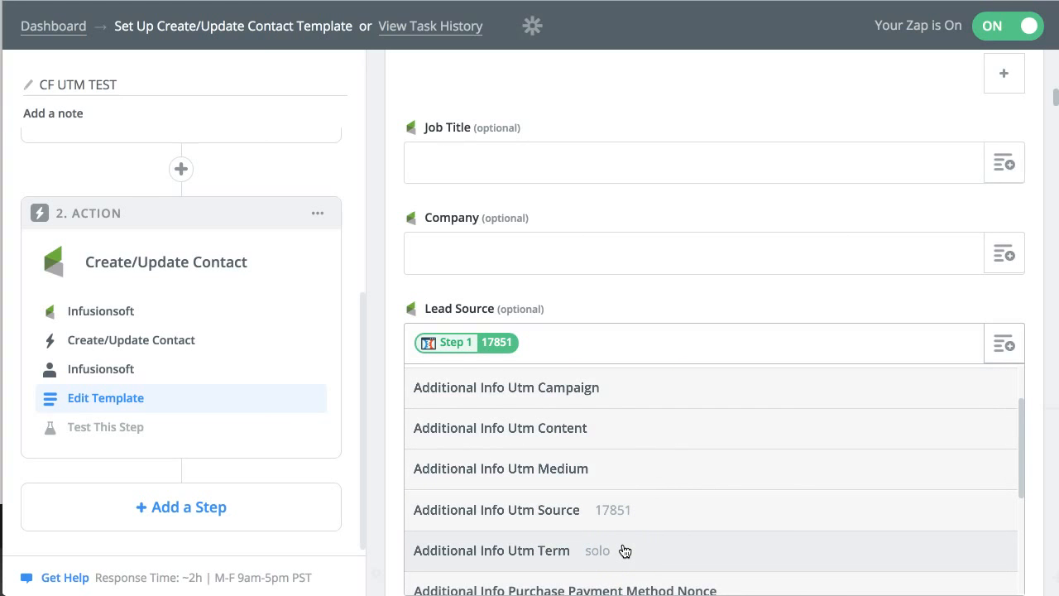
left_click(593, 297)
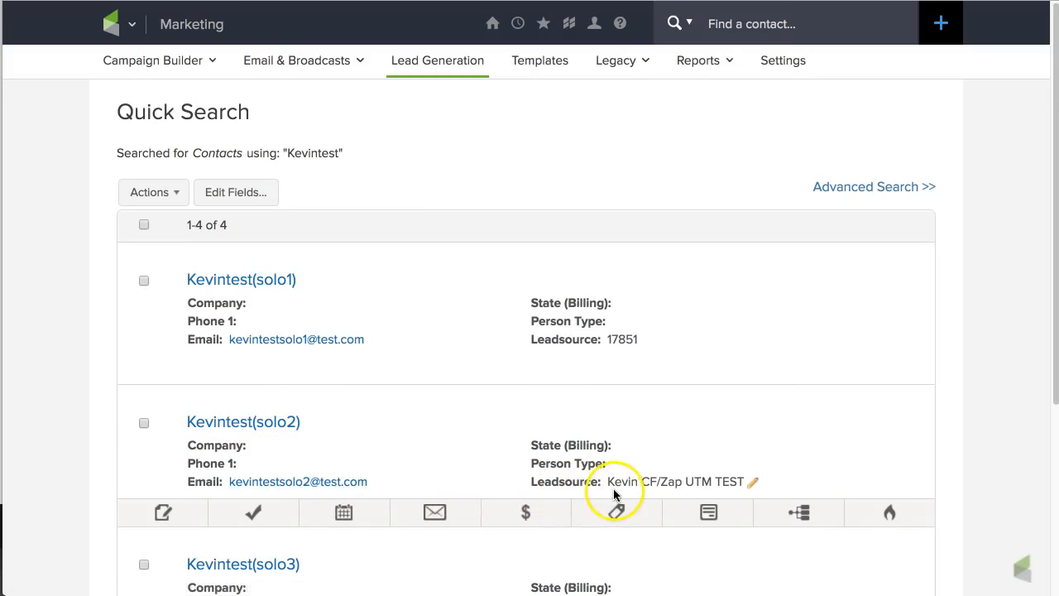
Step: Compare the Leadsource values of the test contacts in the Infusionsoft quick search results
left_click_drag(605, 482, 741, 481)
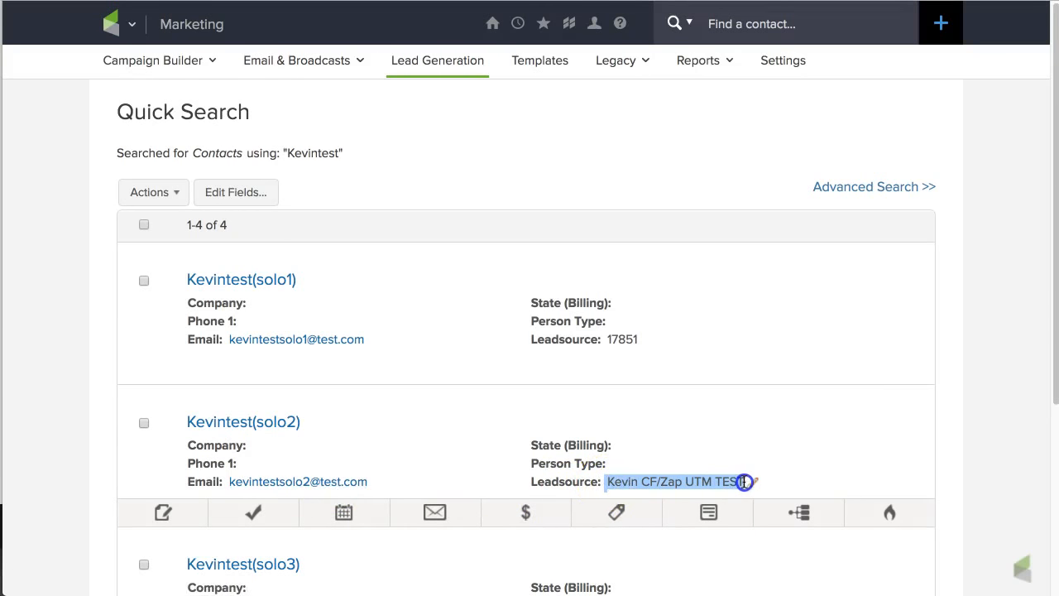
left_click_drag(609, 341, 638, 339)
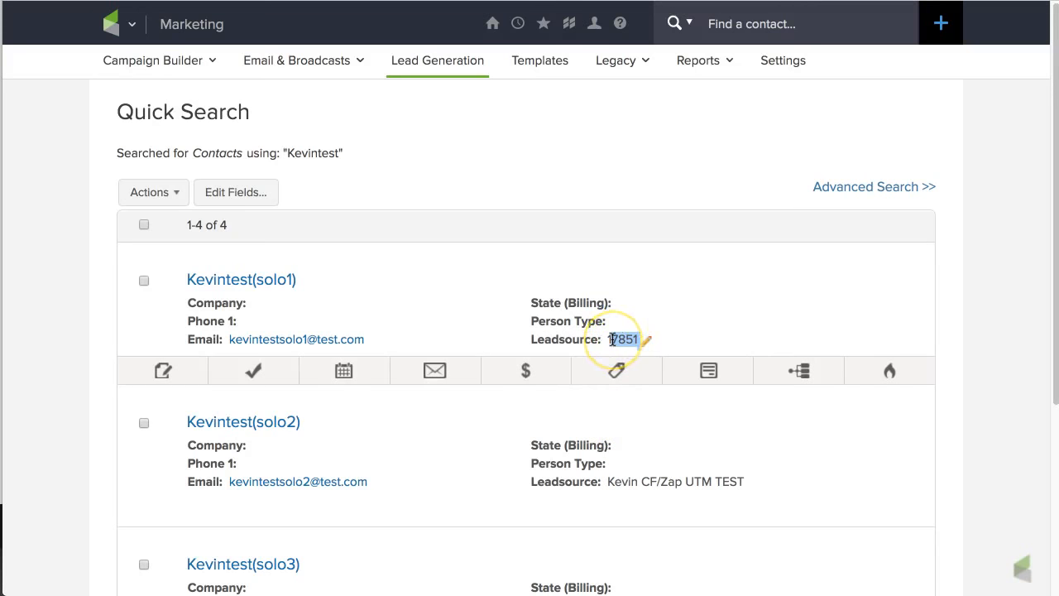
scroll(650, 450, "down", 3)
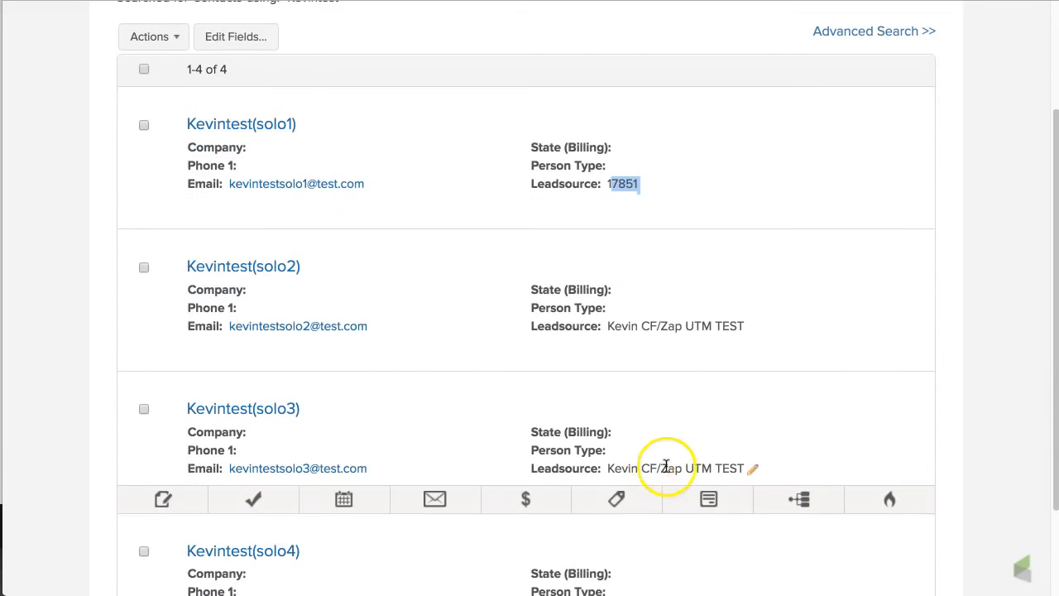
scroll(667, 467, "down", 1)
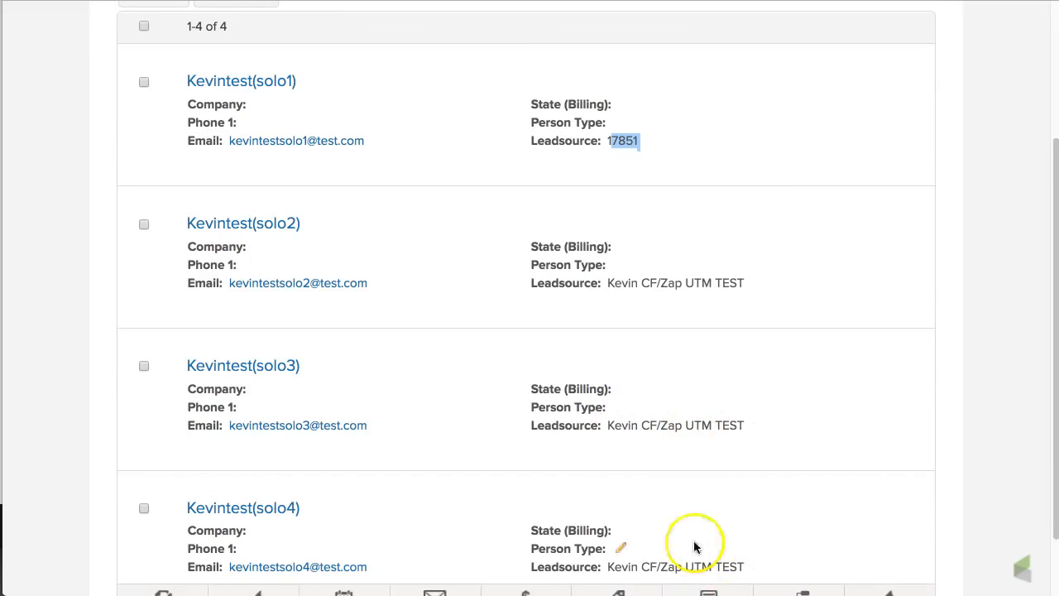